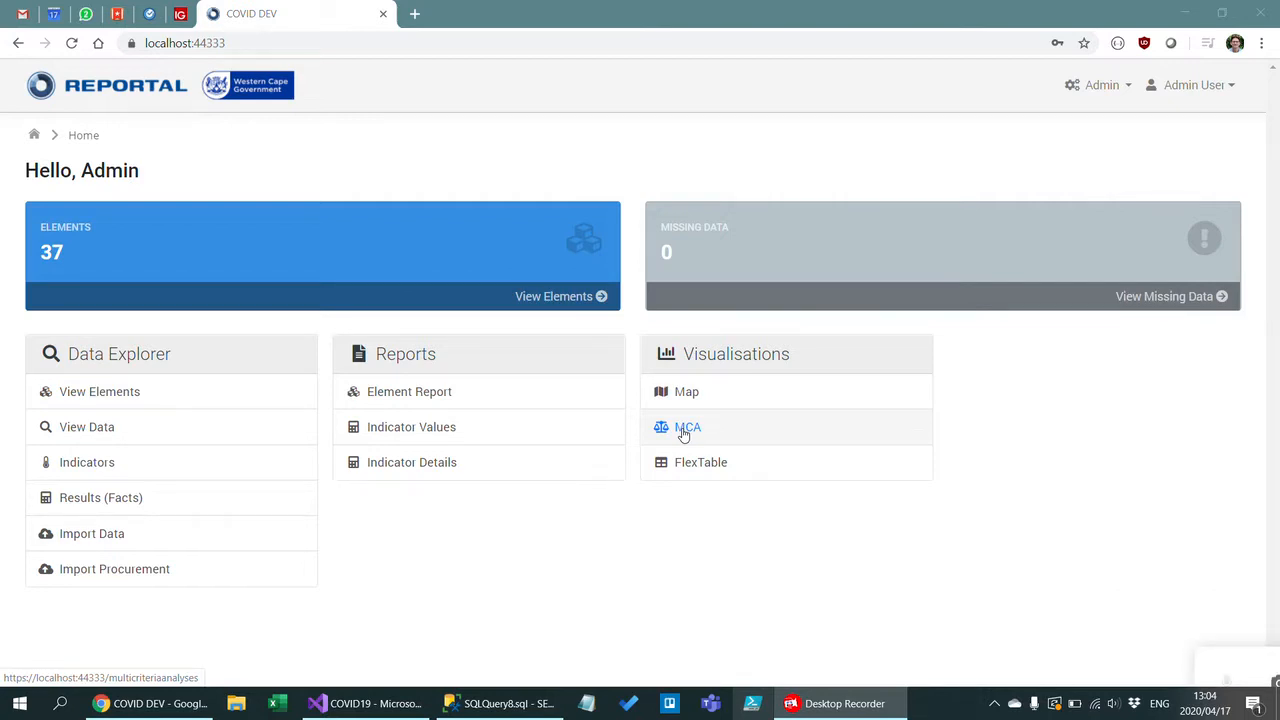
- Open the configuration page of the COVID Vulnerability multi criteria analysis
left_click(686, 430)
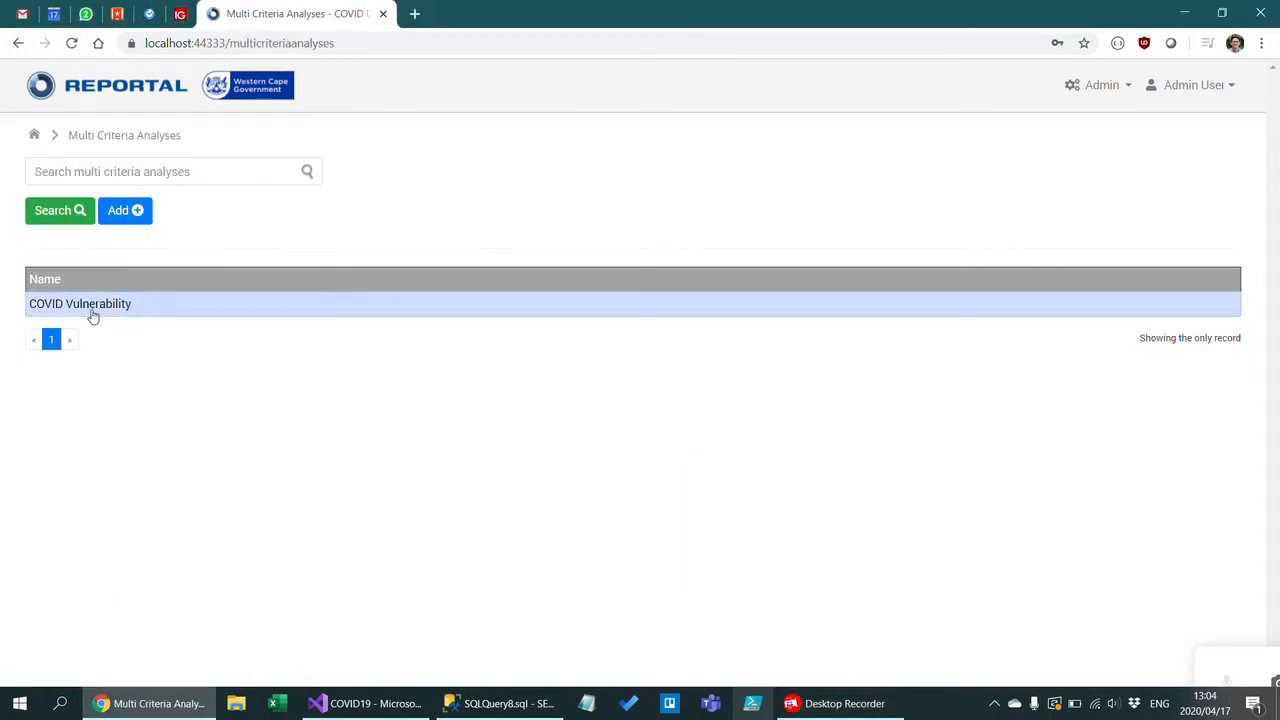
left_click(155, 316)
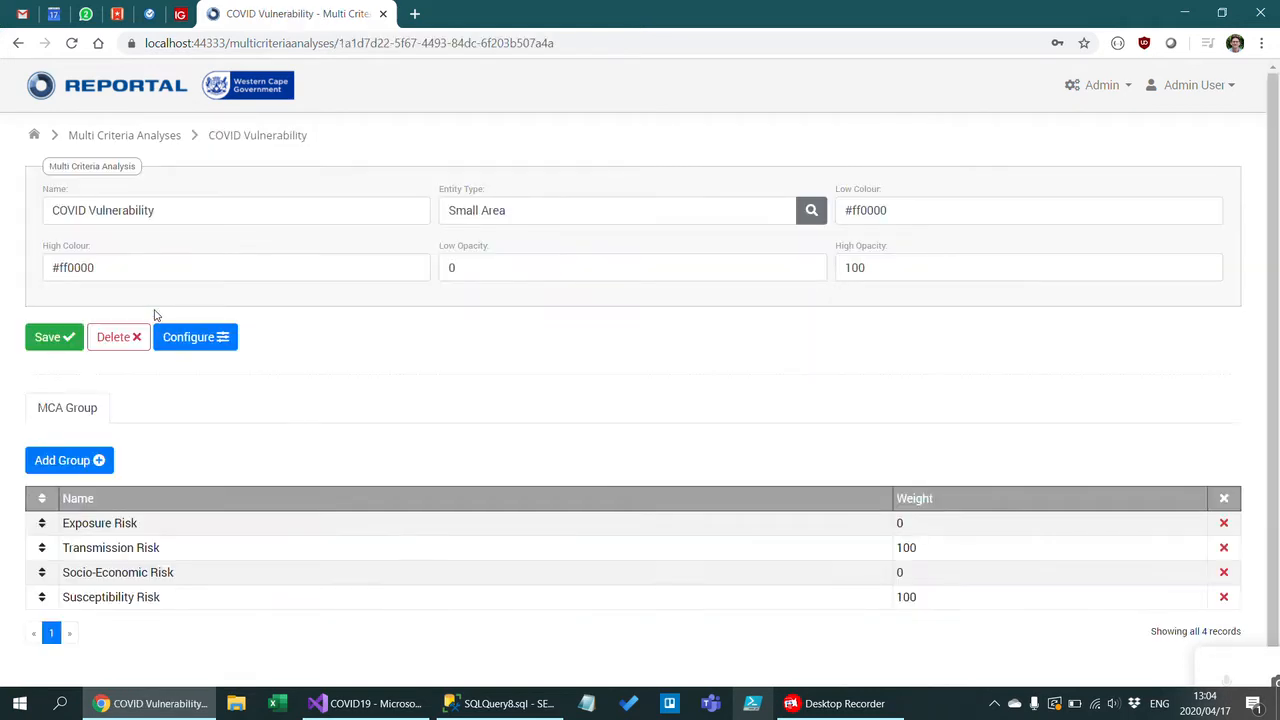
left_click(184, 340)
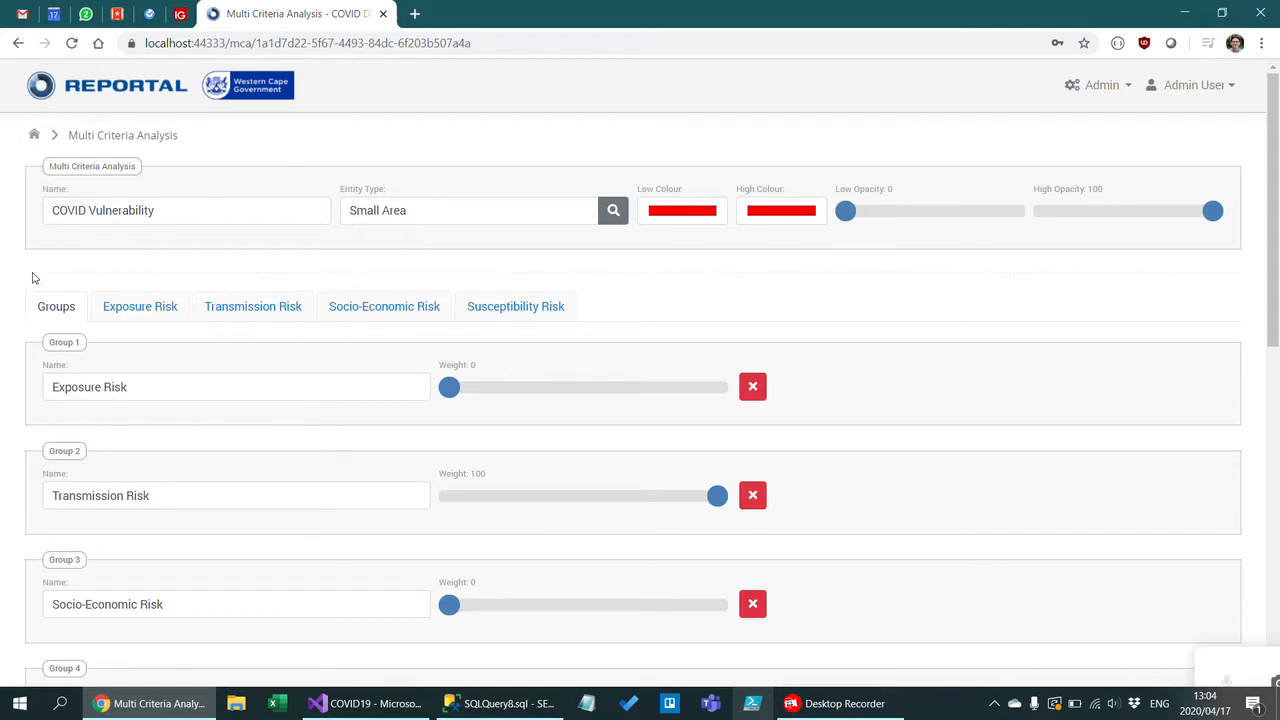
left_click_drag(156, 211, 8, 191)
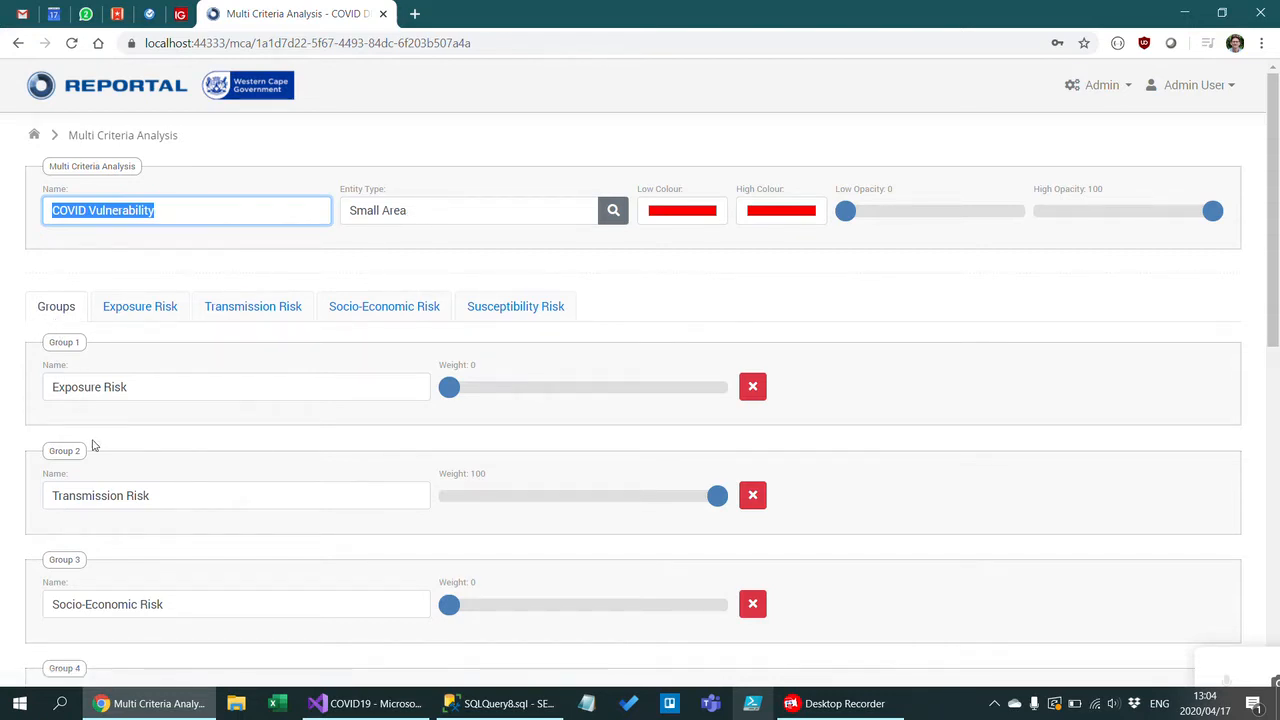
- Set the weights of the Socio-Economic Risk and Exposure Risk groups to 38 each
scroll(91, 444, "down", 1)
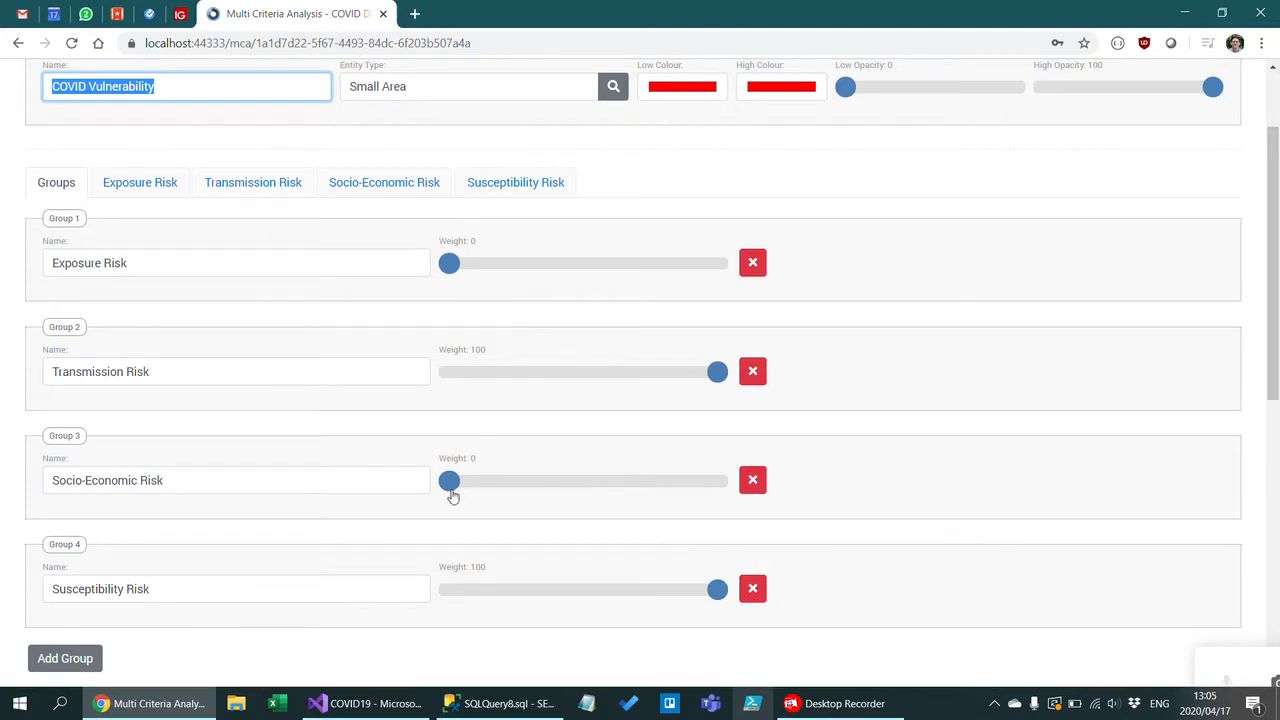
left_click_drag(452, 497, 551, 490)
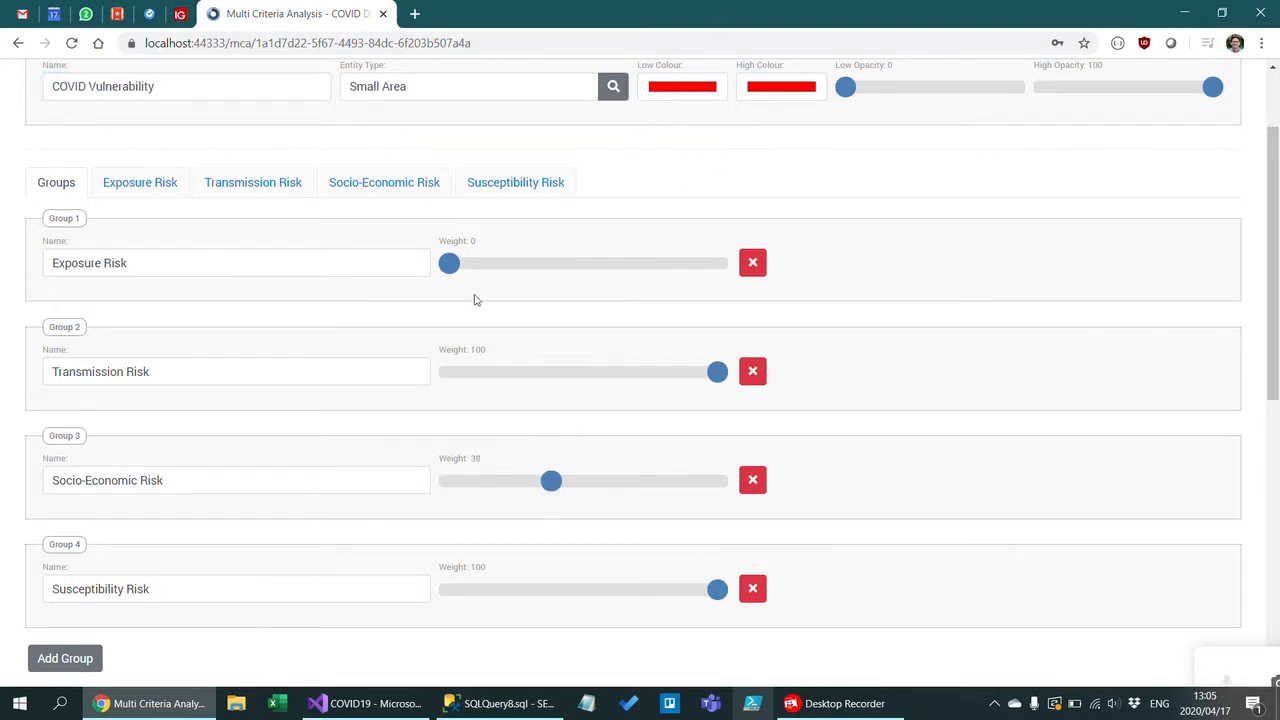
left_click_drag(450, 264, 551, 264)
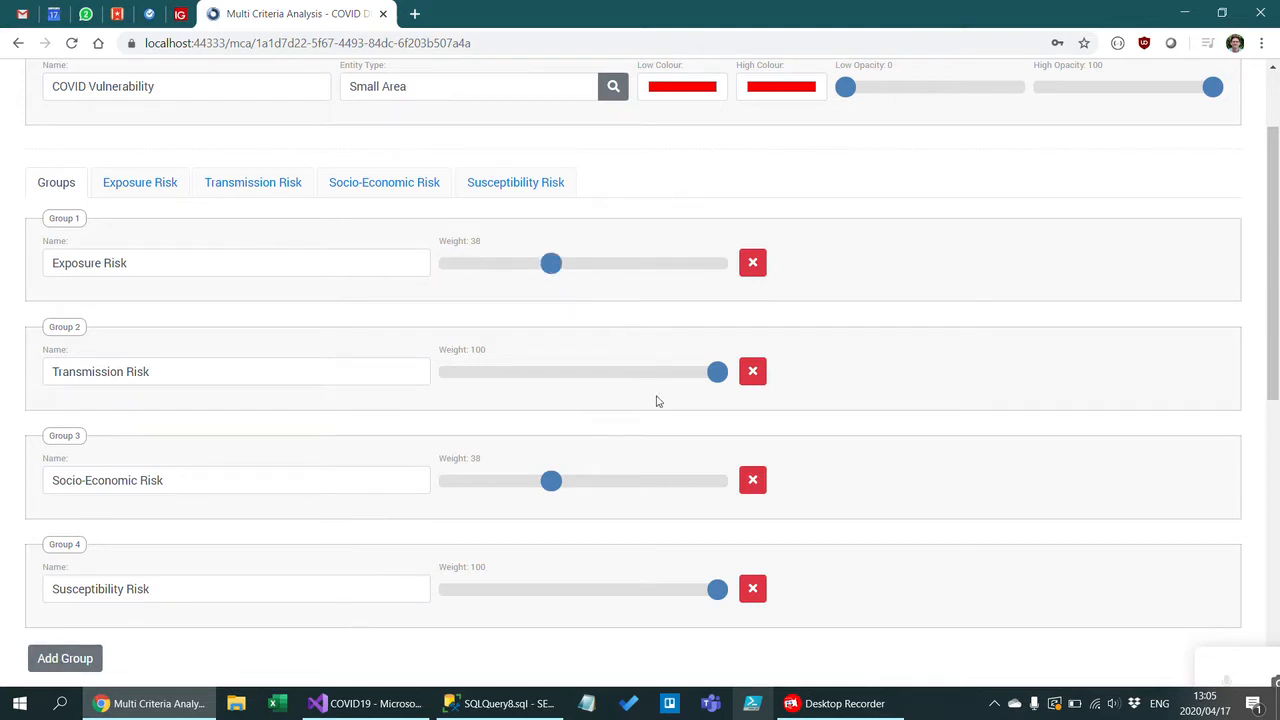
- Review the components and weights of the Transmission Risk, Socio-Economic Risk and Susceptibility Risk groups
left_click(243, 185)
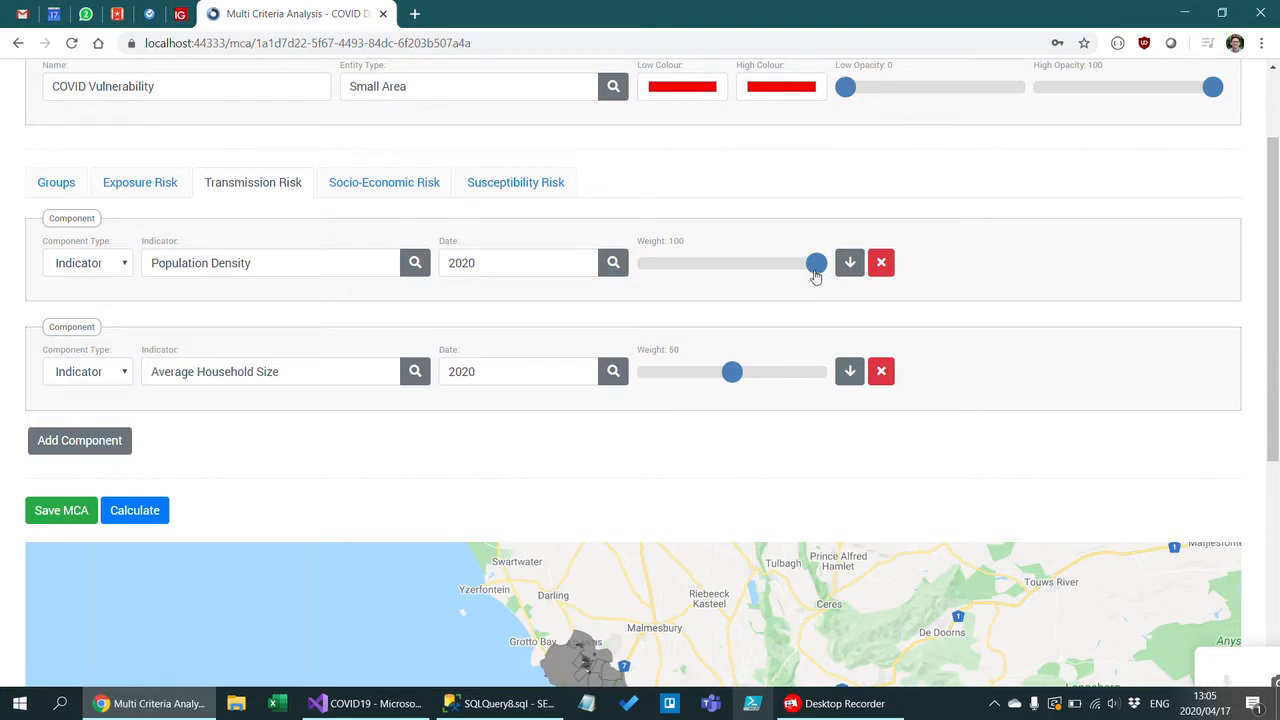
mouse_move(816, 276)
left_mouse_down()
mouse_move(734, 277)
mouse_move(822, 280)
left_mouse_up()
left_click(841, 273)
left_click(389, 189)
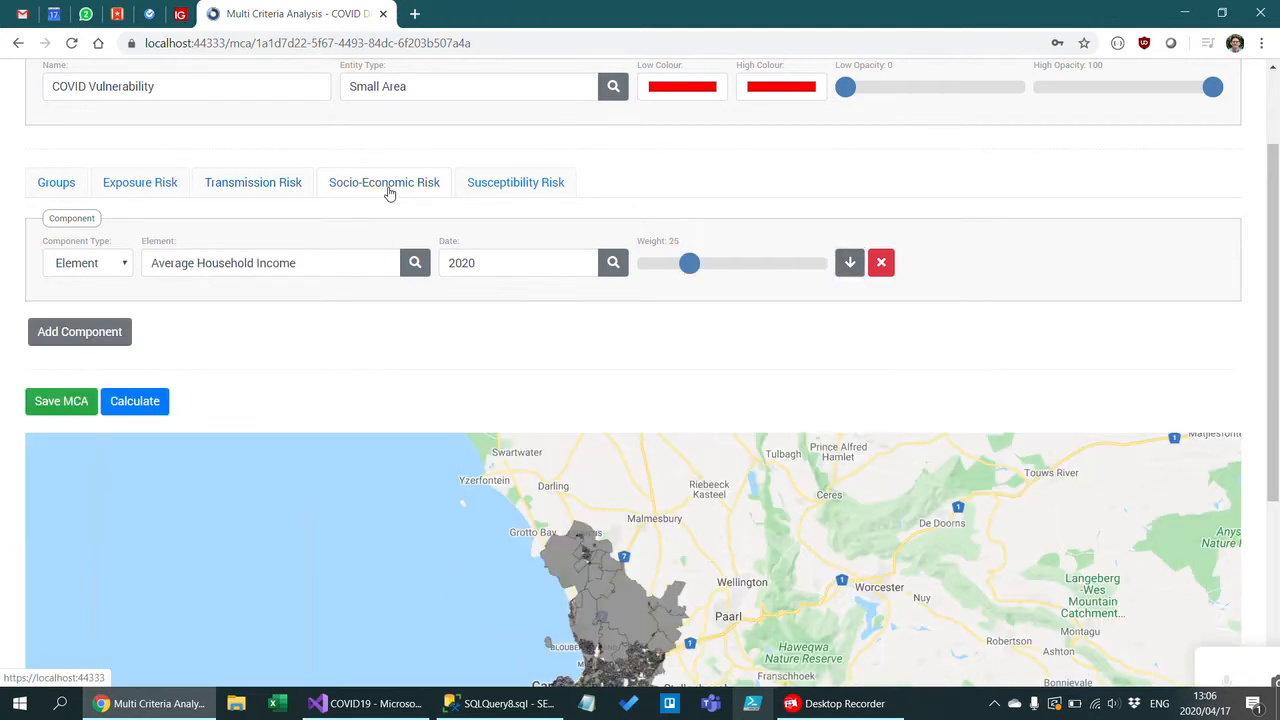
left_click(516, 182)
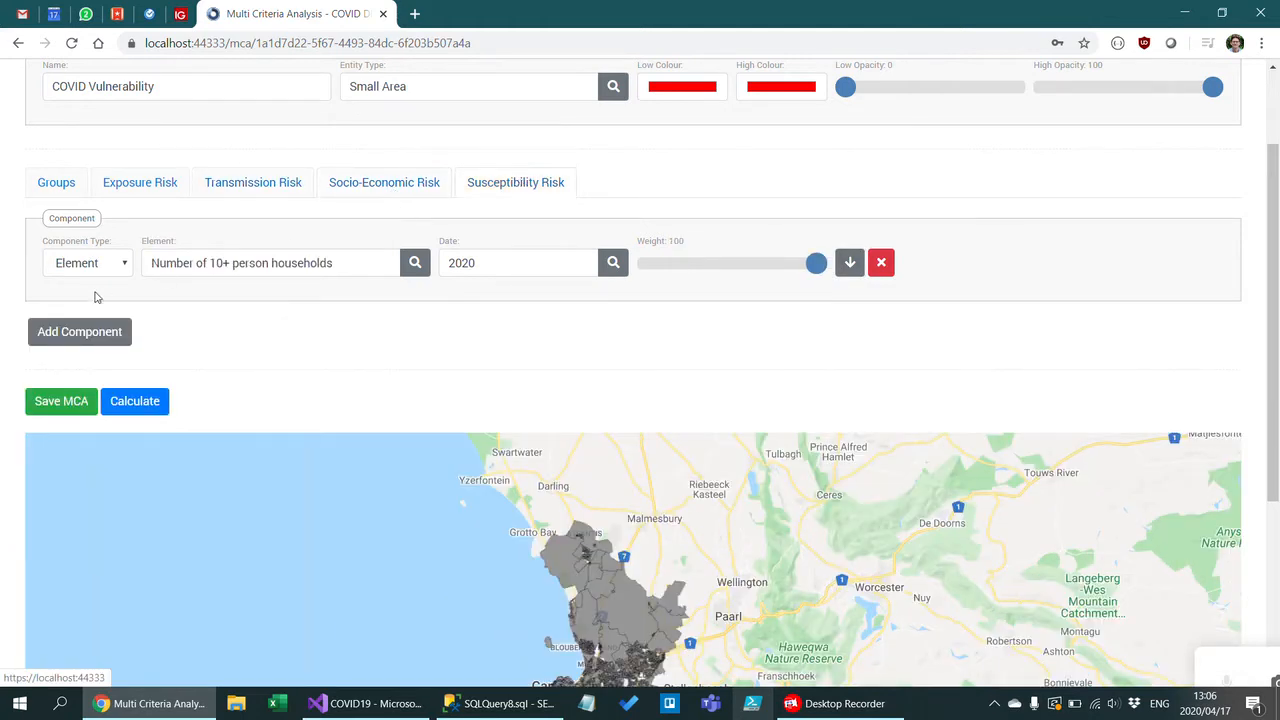
- Calculate the analysis and inspect the resulting map around Cape Town International Airport
left_click(112, 402)
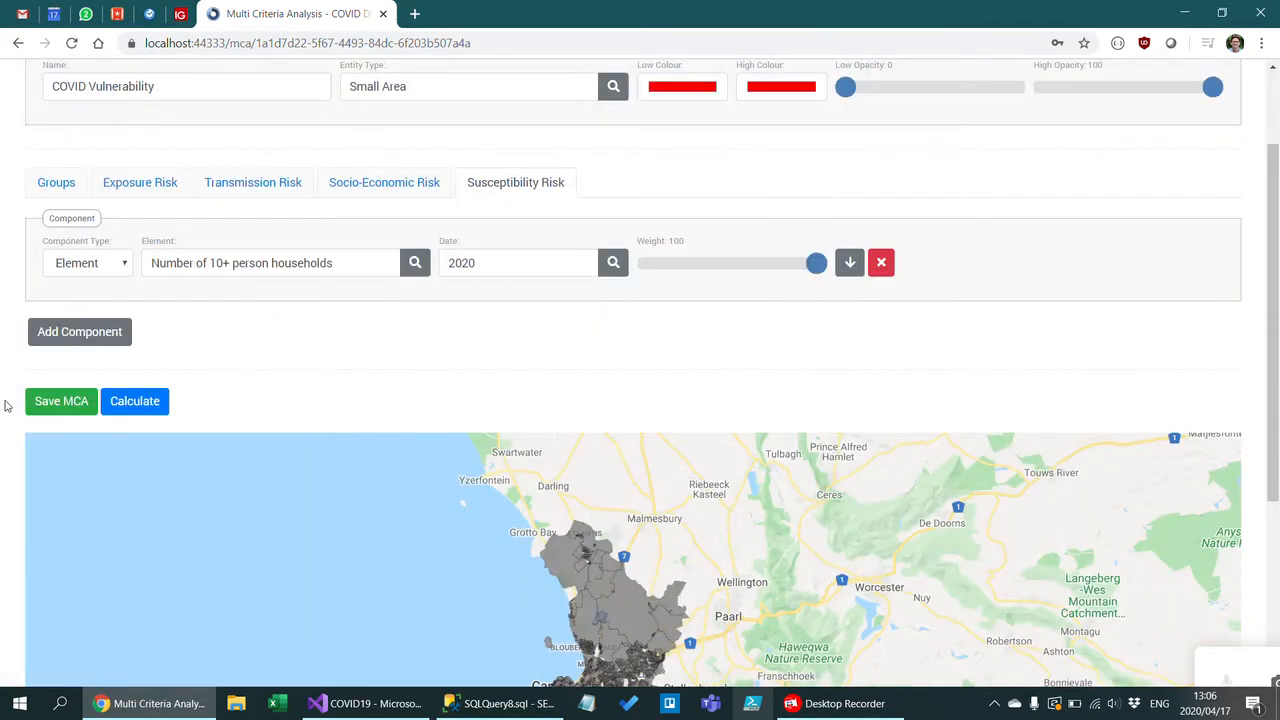
scroll(2, 460, "down", 2)
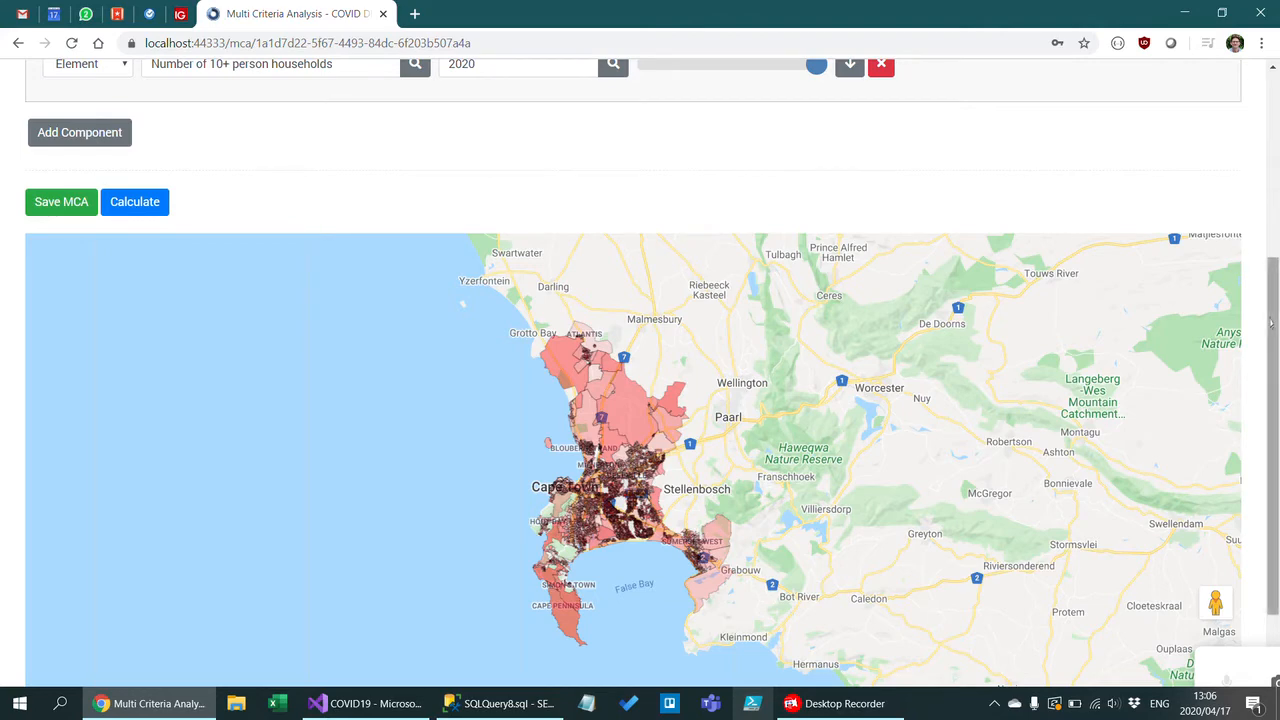
left_click_drag(1271, 322, 1271, 380)
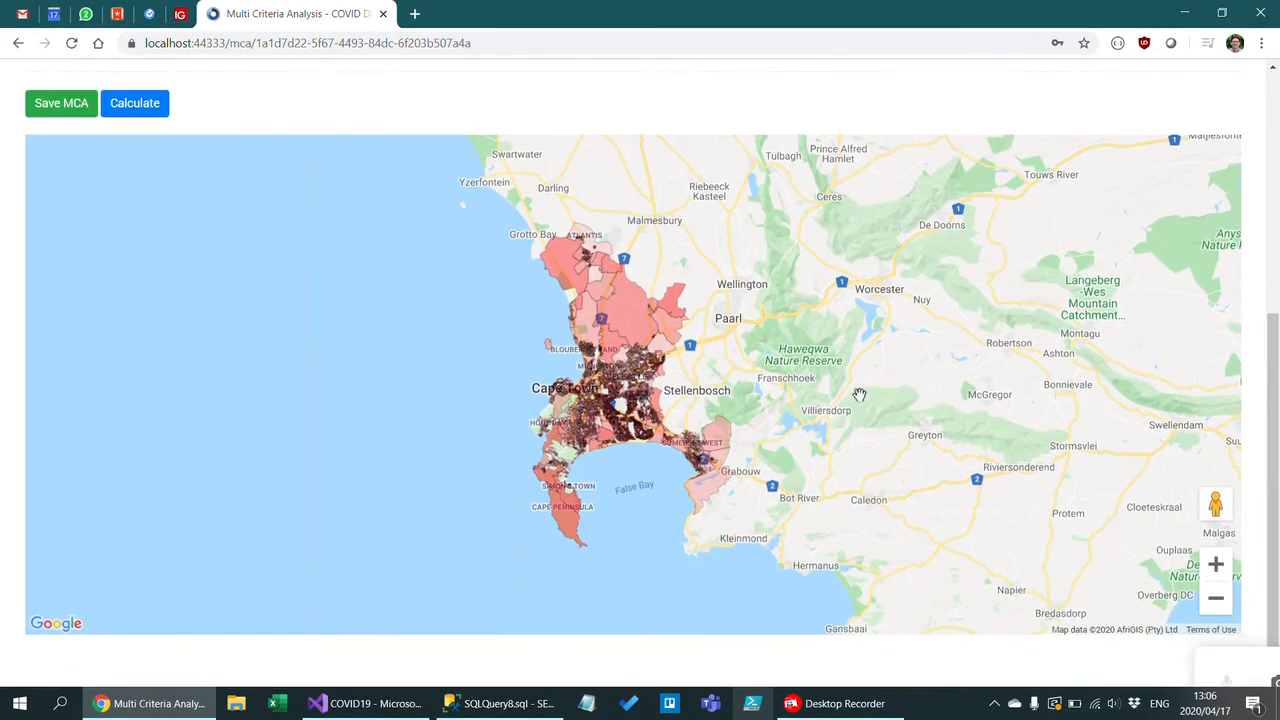
scroll(697, 390, "up", 2)
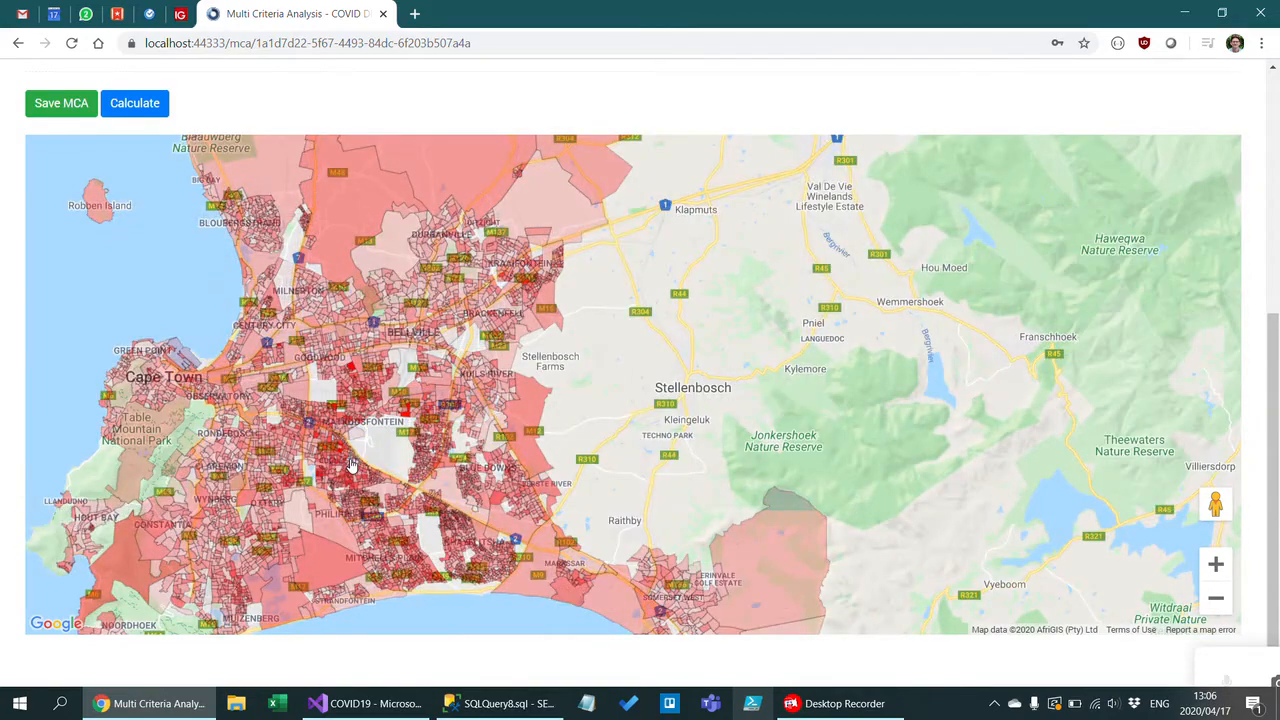
left_click_drag(272, 453, 525, 438)
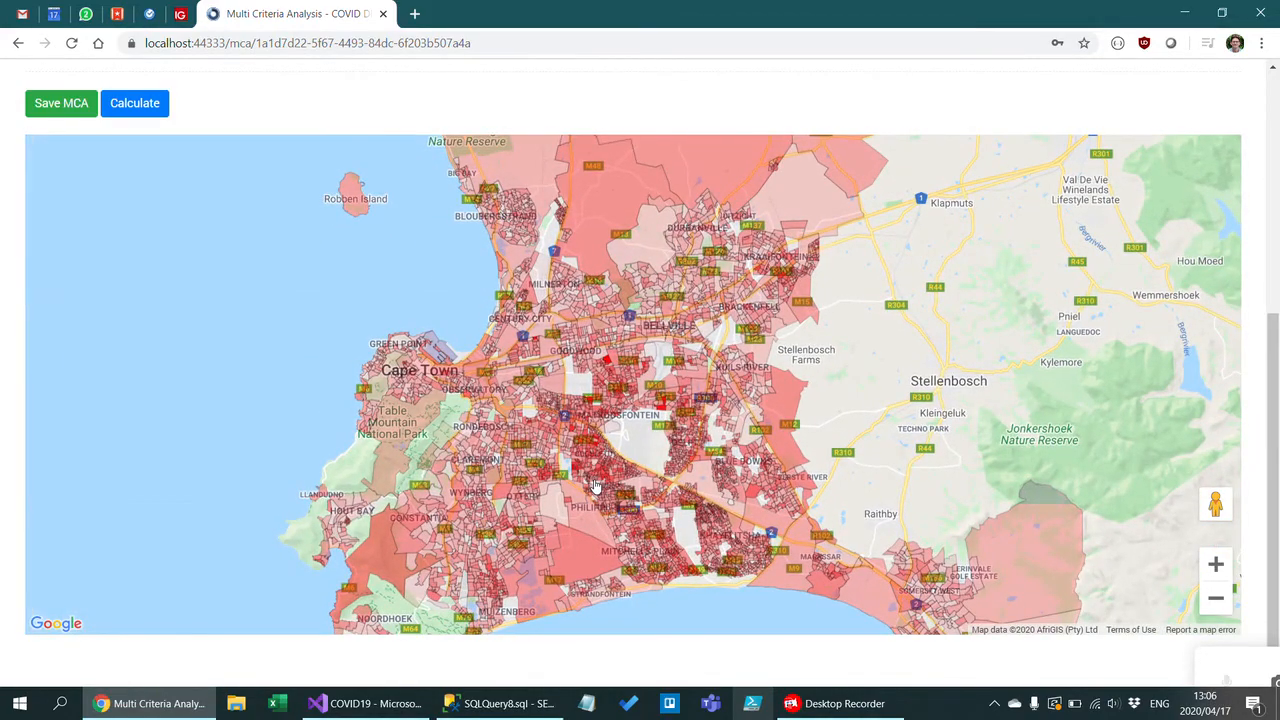
scroll(594, 485, "up", 2)
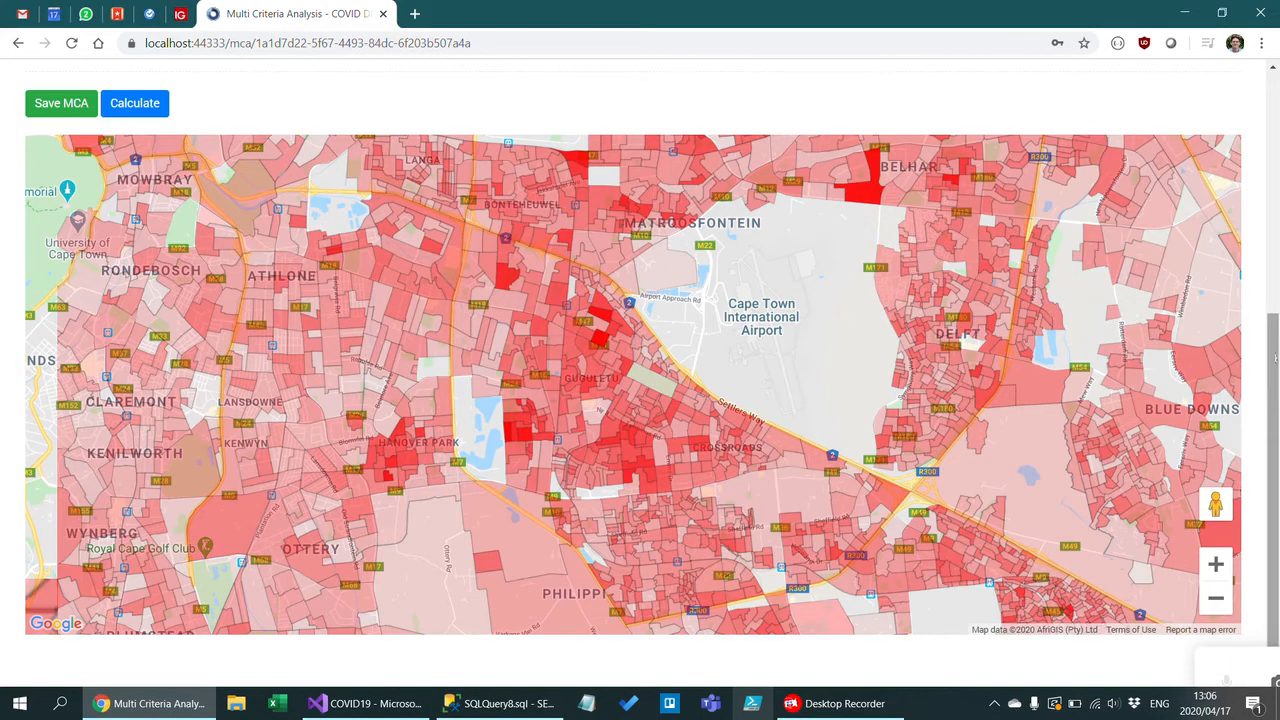
scroll(1275, 358, "up", 4)
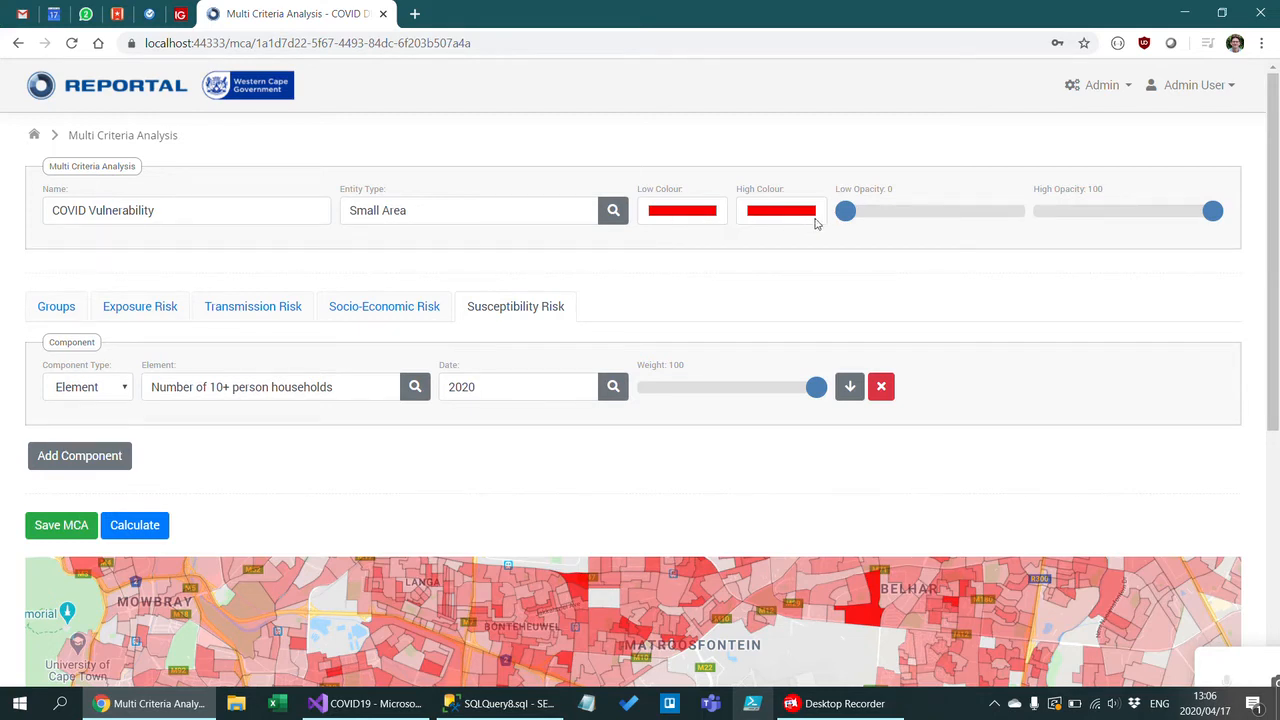
mouse_move(848, 215)
left_mouse_down()
mouse_move(993, 212)
mouse_move(828, 211)
left_mouse_up()
left_click_drag(1275, 267, 1276, 510)
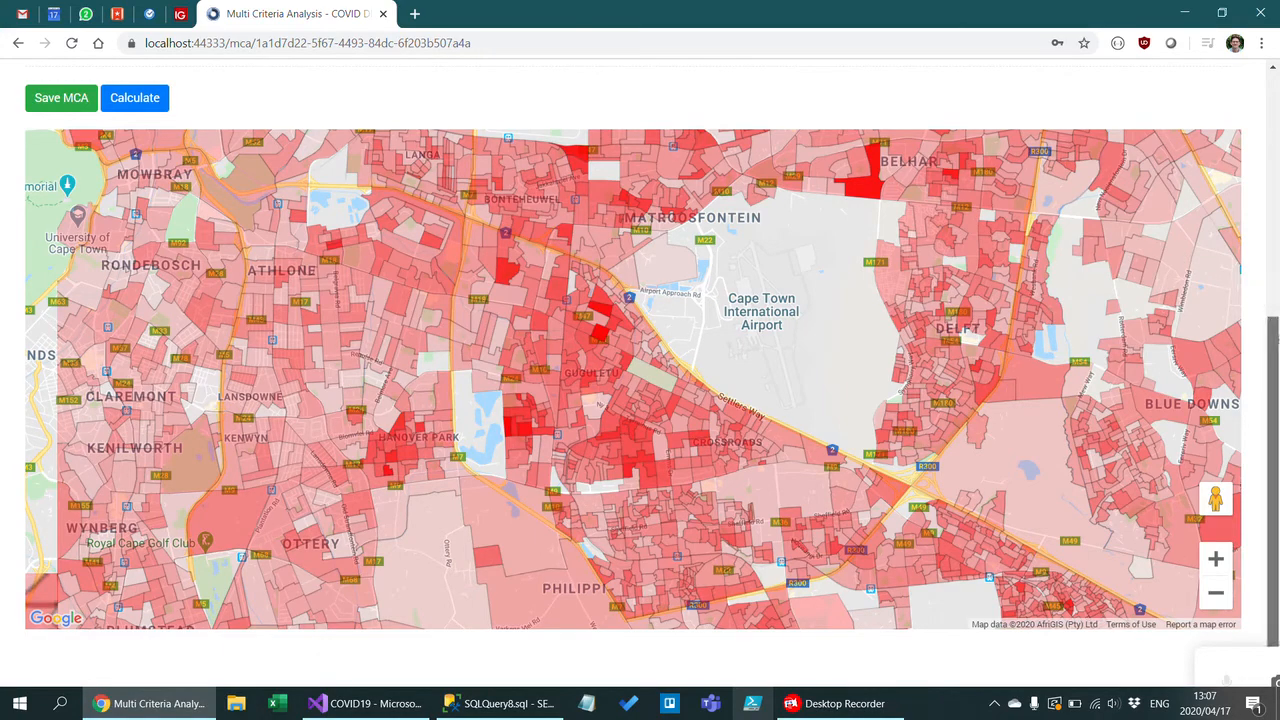
left_click_drag(1272, 330, 1272, 86)
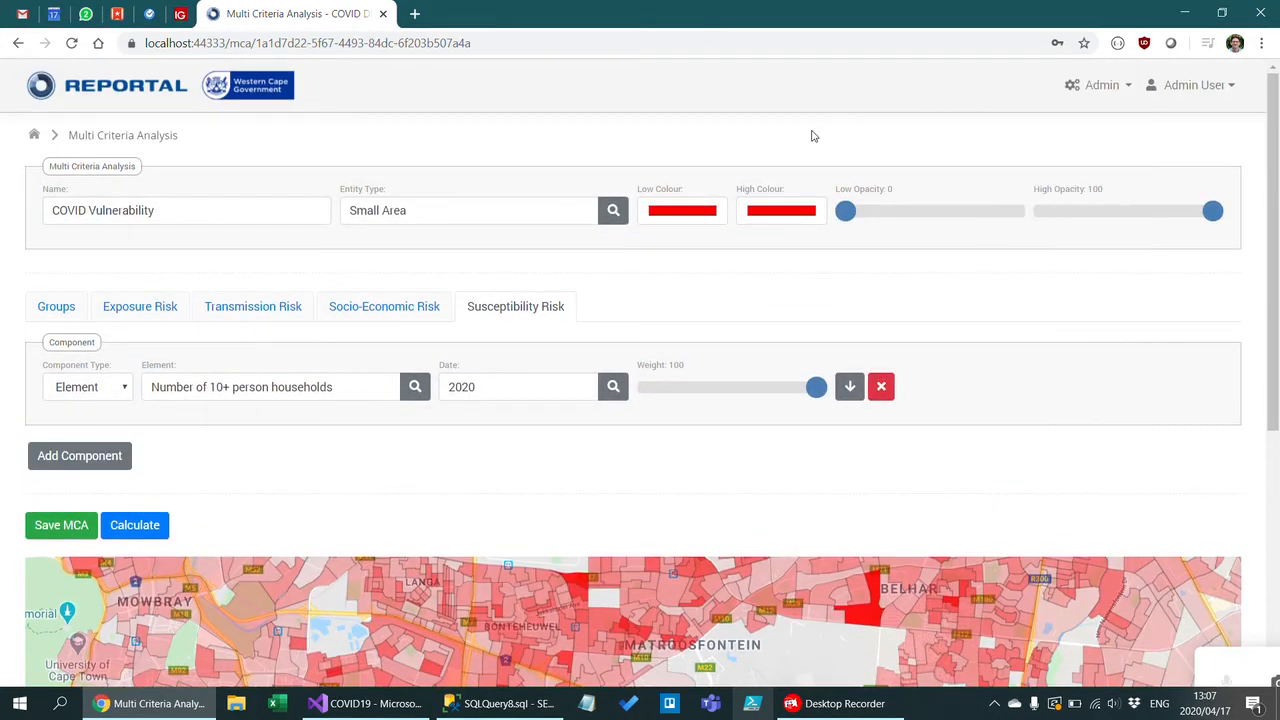
- Set the analysis's low colour to bright green (red 0, green 255, blue 13) and its low opacity to 100
left_click(703, 211)
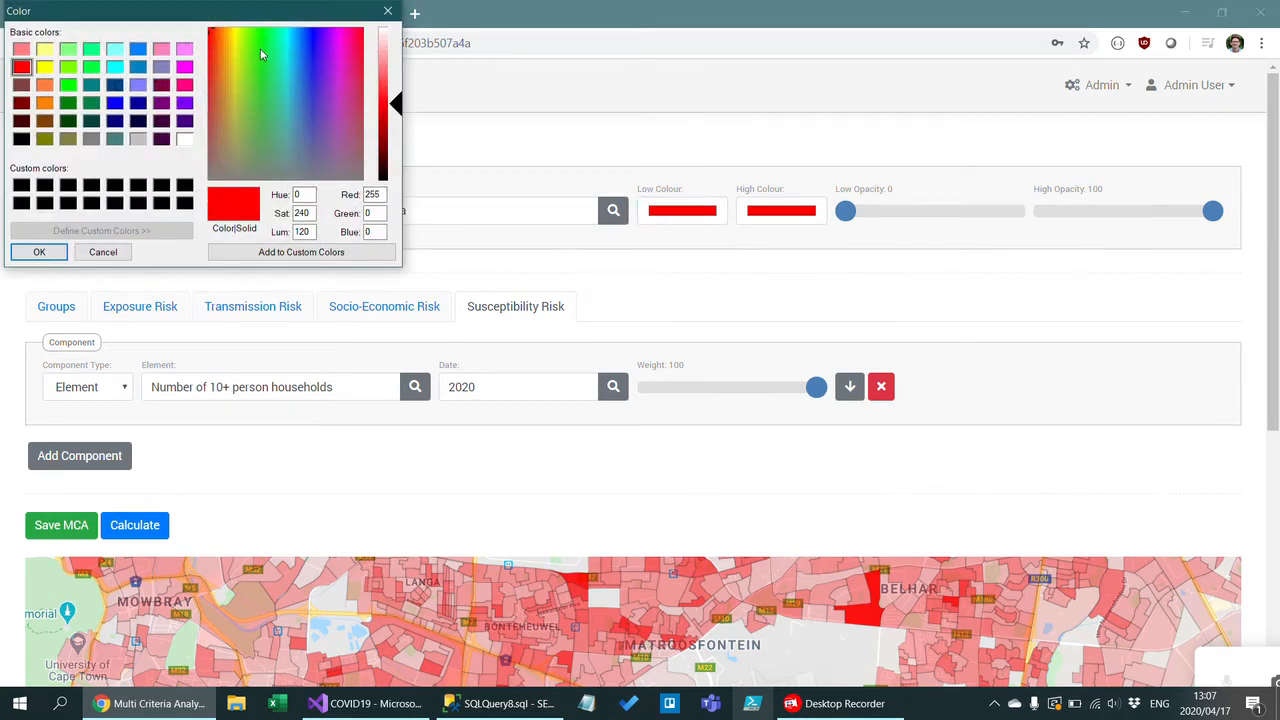
left_click_drag(261, 55, 261, 30)
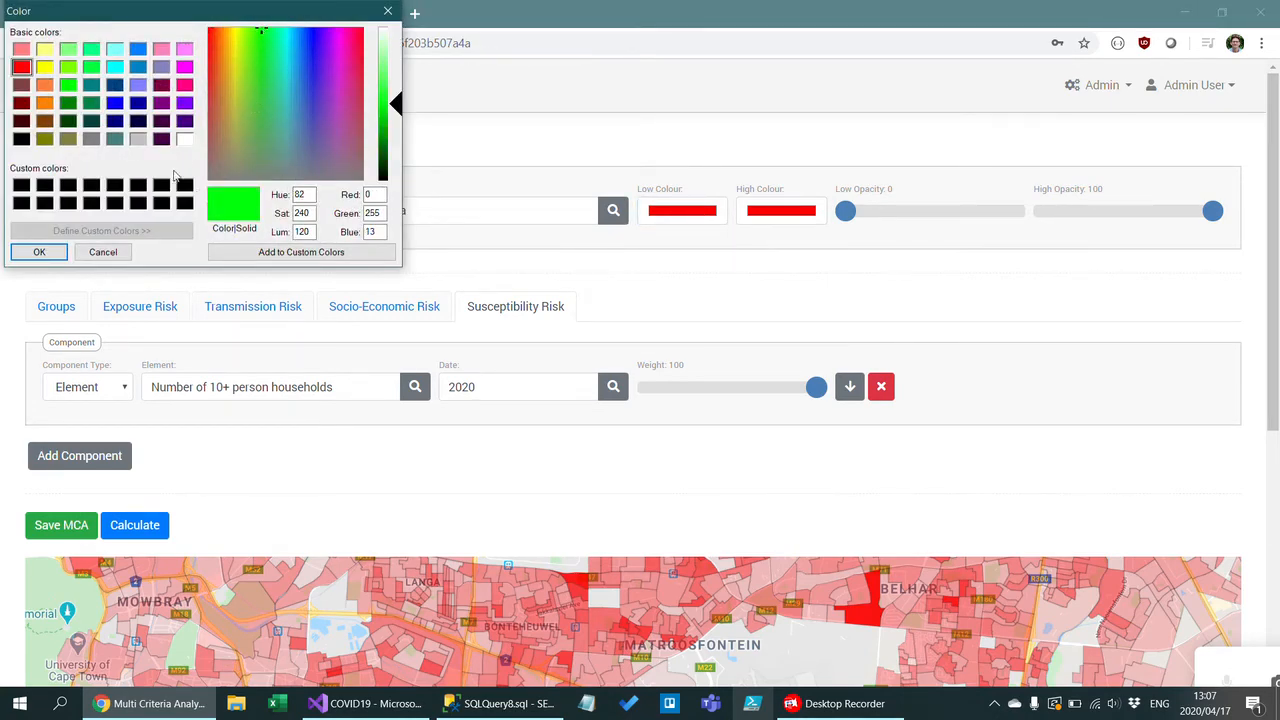
left_click(39, 254)
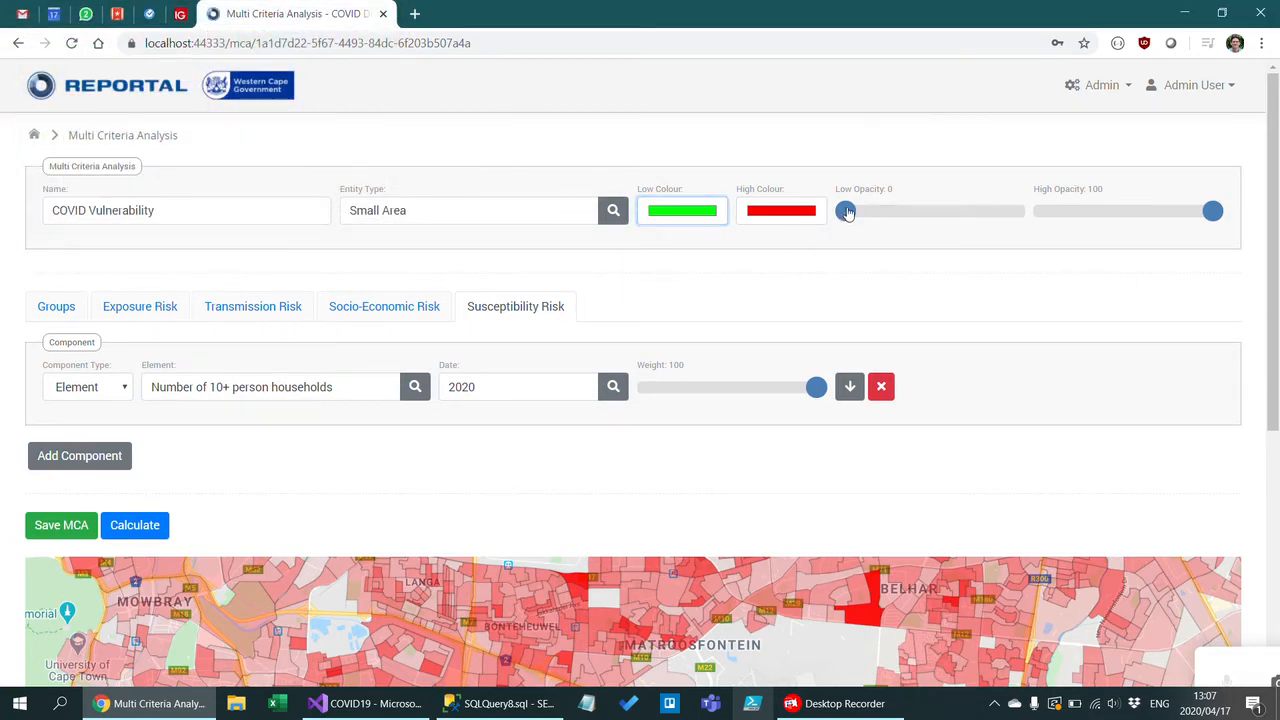
left_click_drag(847, 212, 1011, 231)
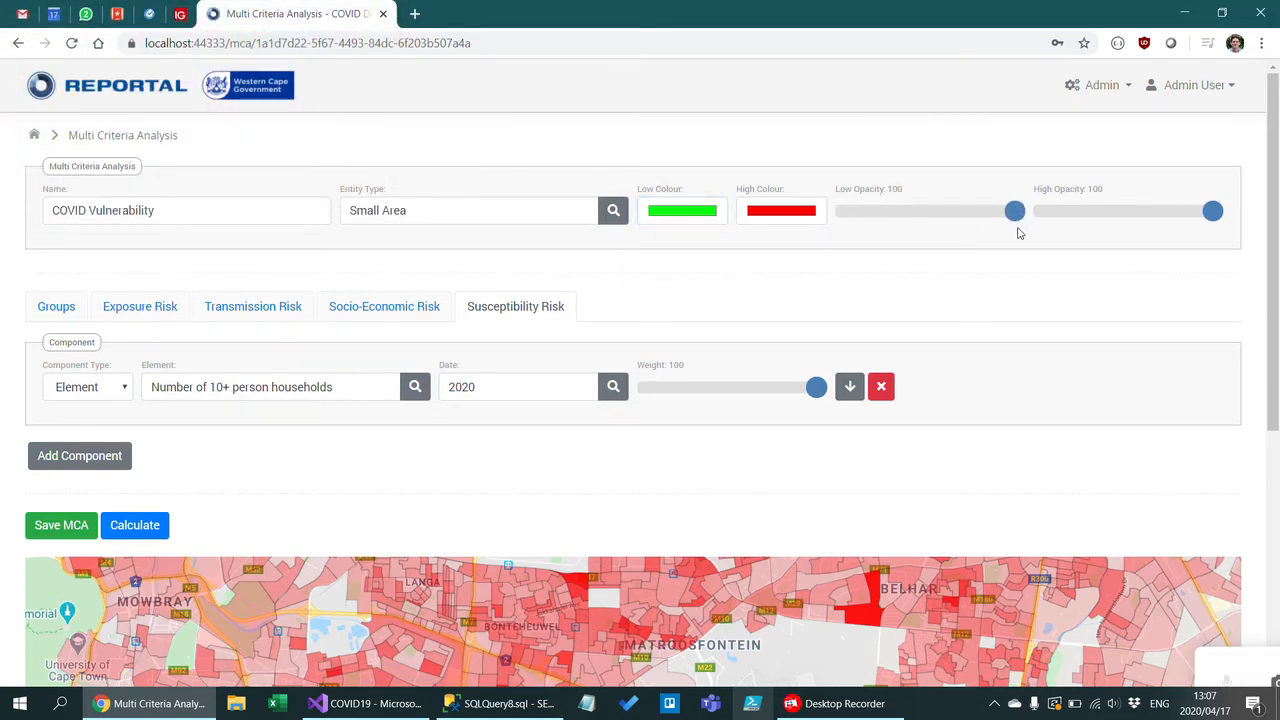
- Recalculate the analysis with the new colour settings and inspect the map's small areas west of the airport
left_click(128, 536)
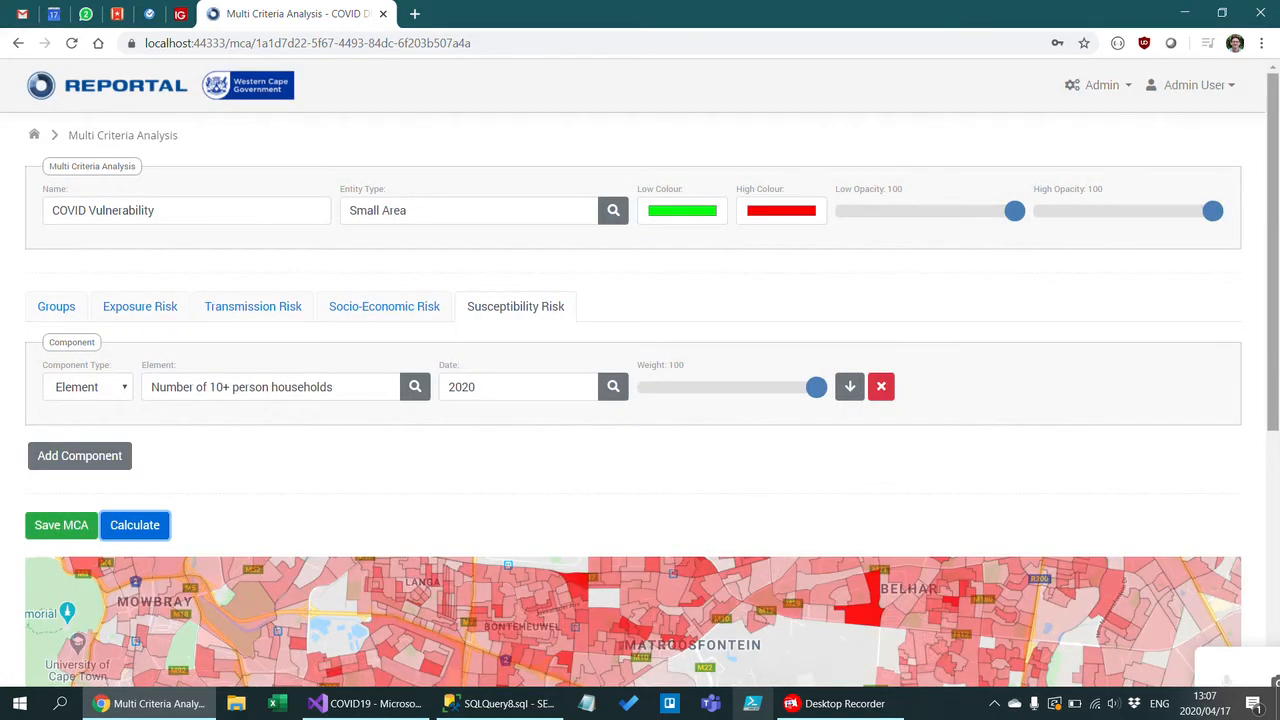
left_click_drag(1271, 313, 1270, 558)
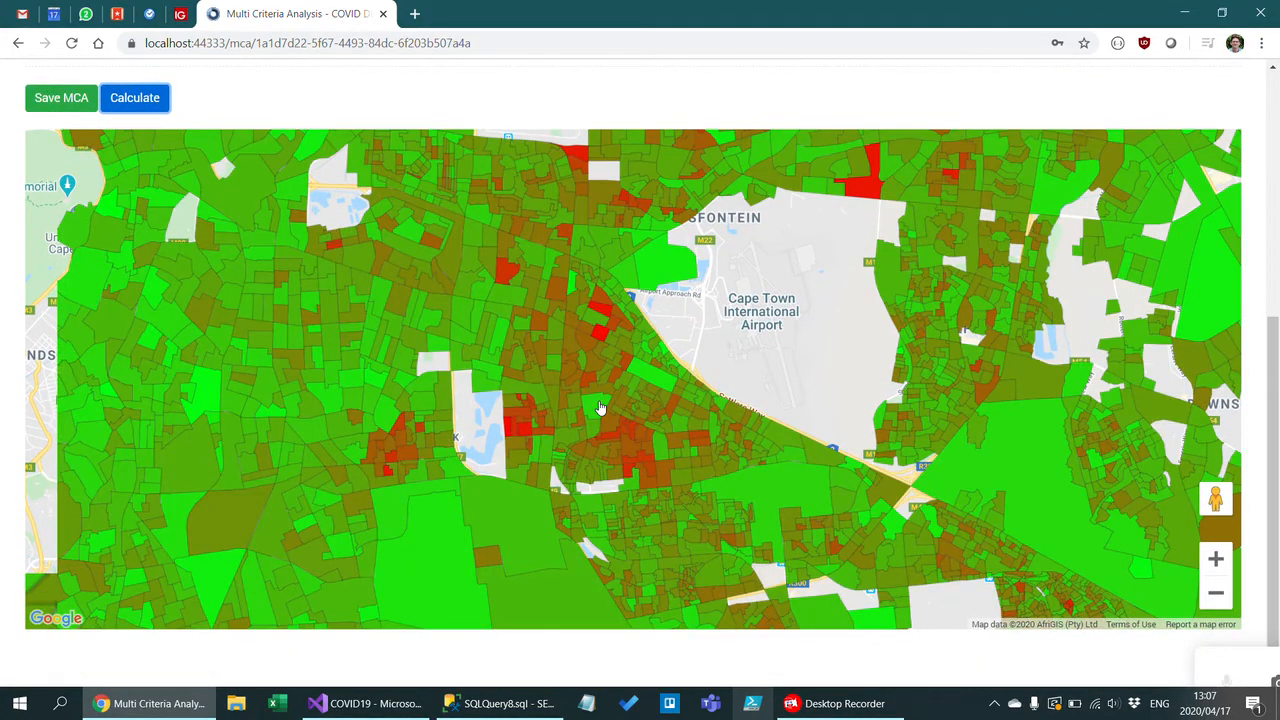
scroll(600, 408, "up", 1)
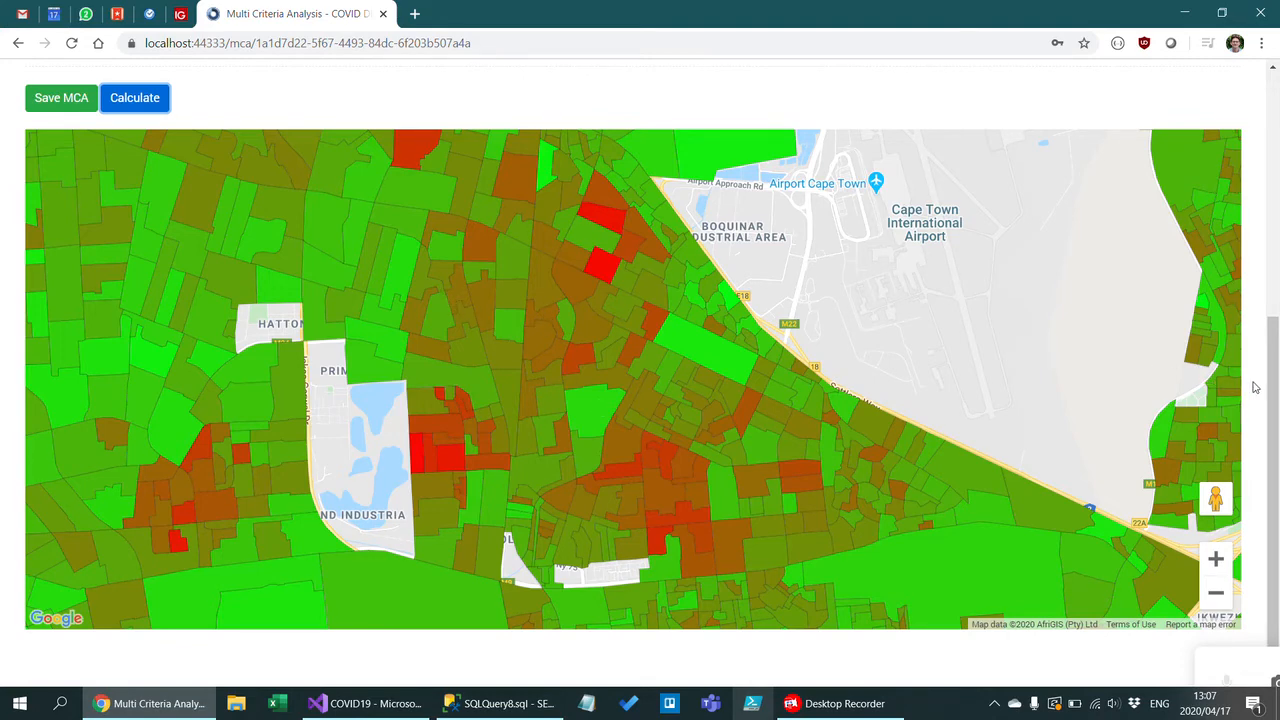
- Open the score breakdown of a bright red small area west of the airport and examine its Transmission Risk indicators
left_click(603, 272)
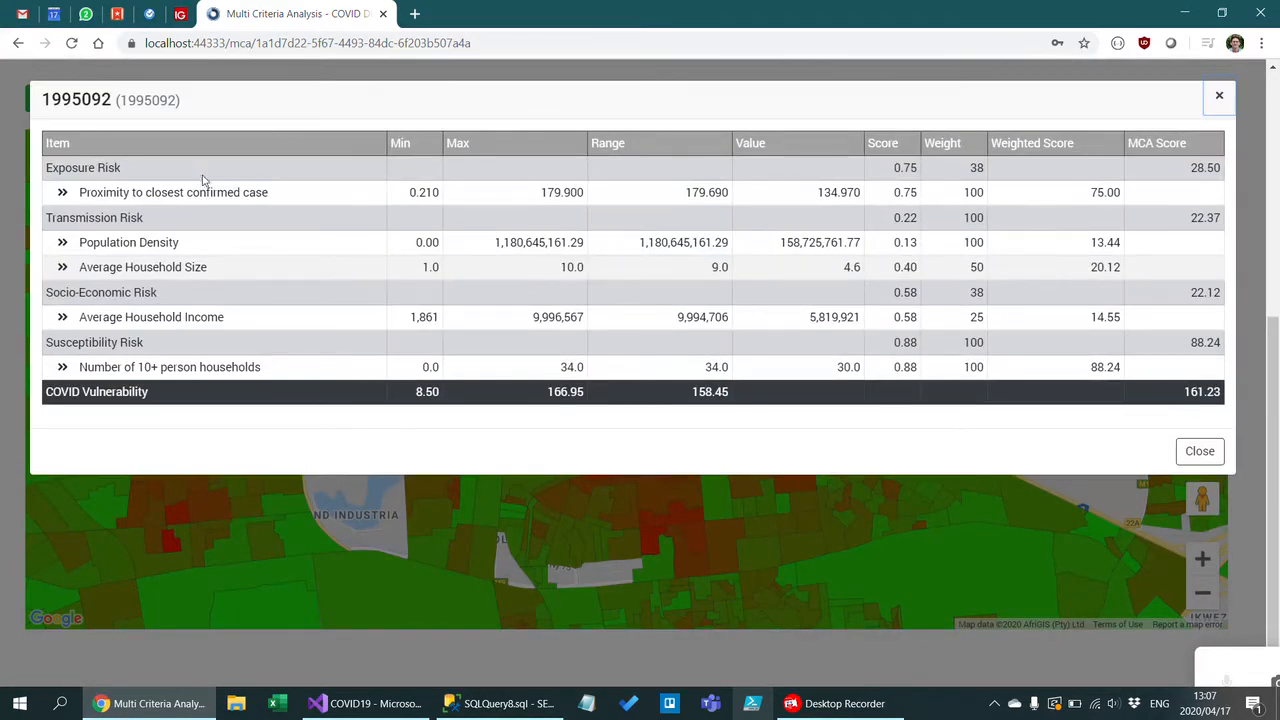
double_click(66, 100)
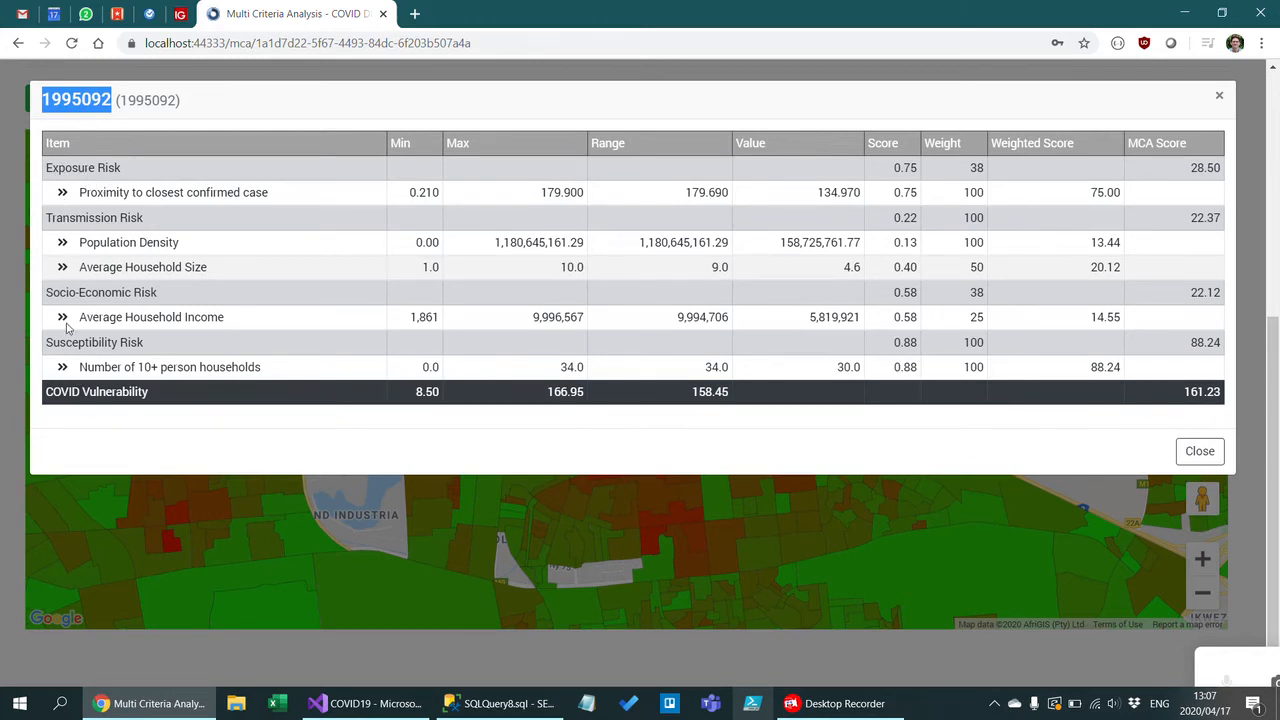
left_click(121, 257)
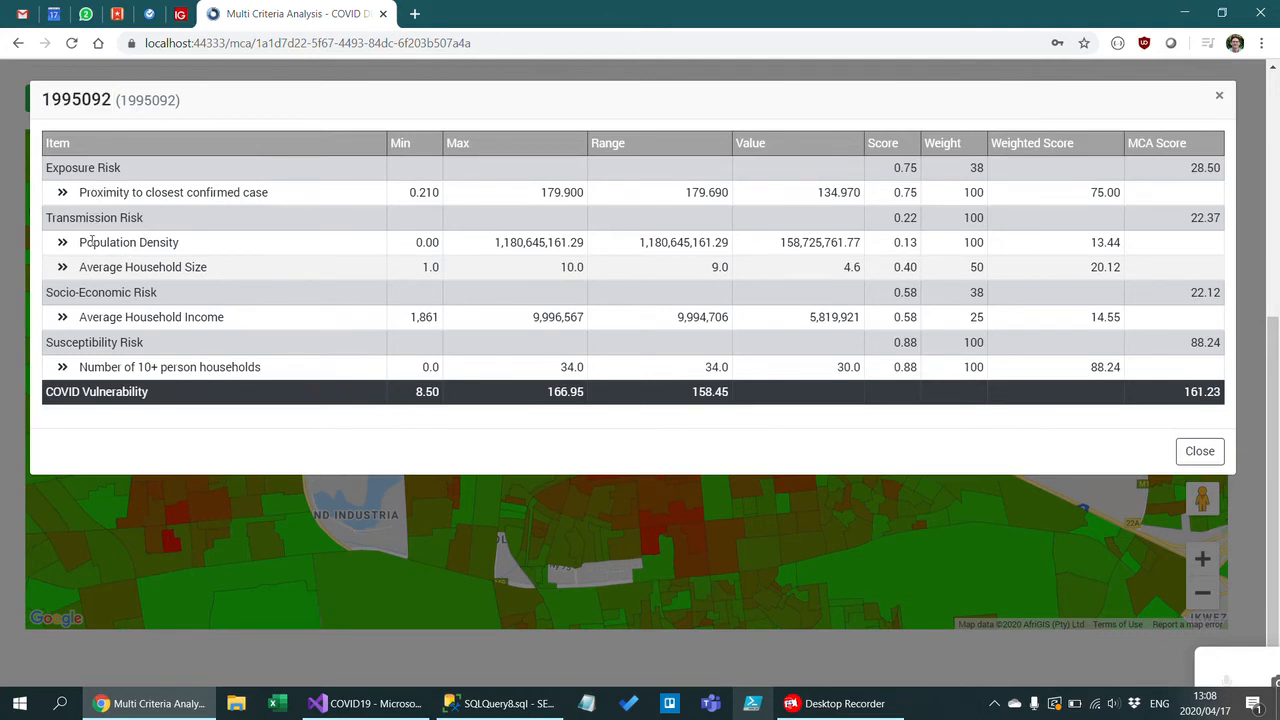
left_click_drag(91, 241, 188, 243)
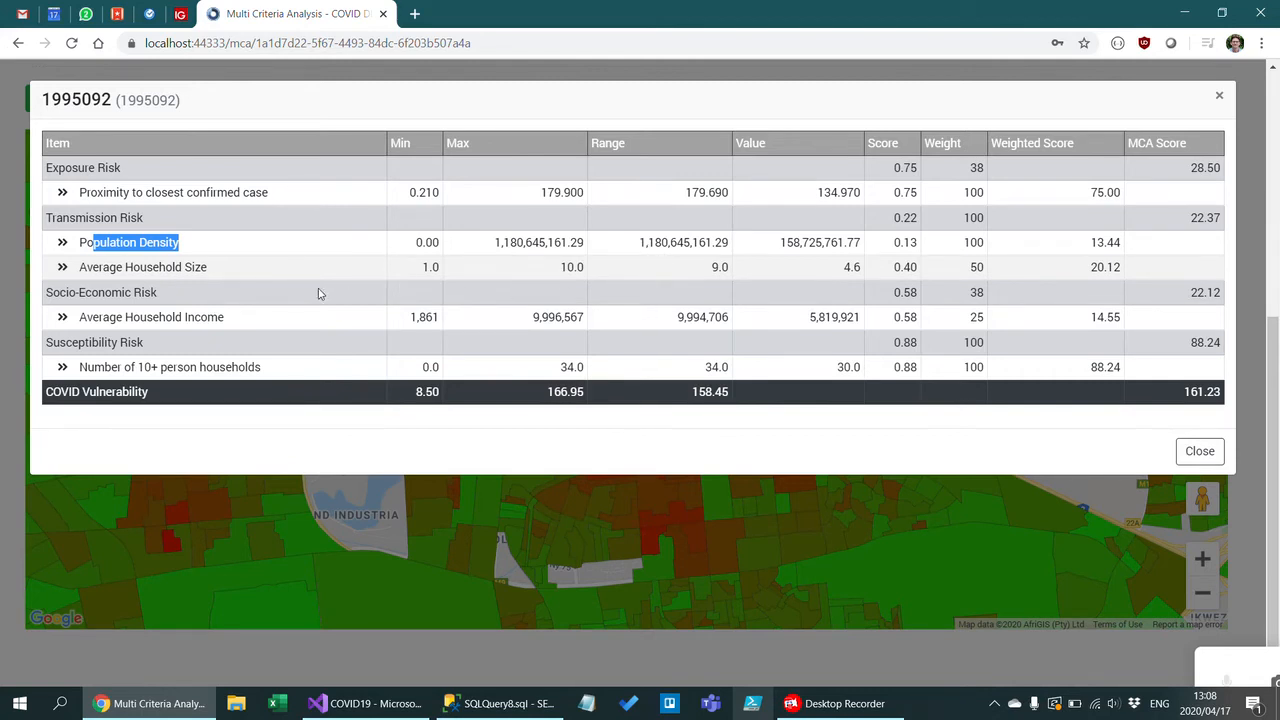
left_click(87, 265)
left_click_drag(87, 265, 235, 279)
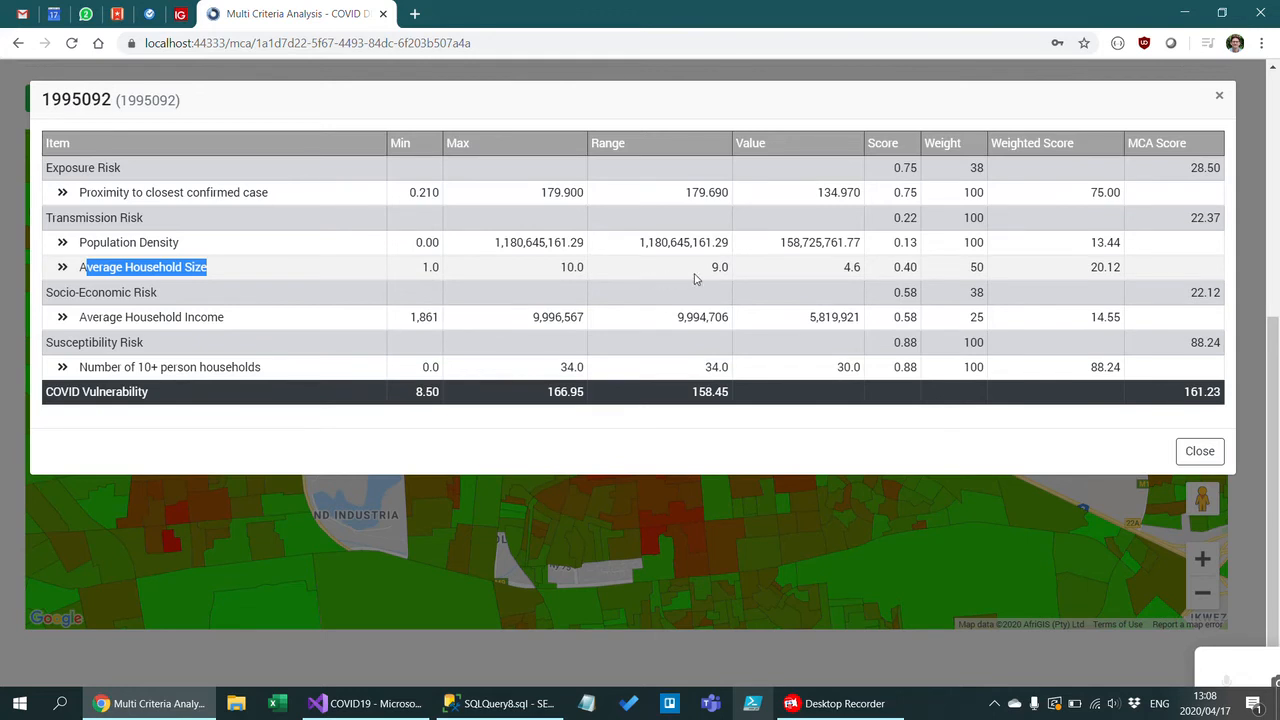
- Examine the Average Household Size range and value, the weighted scores and the Transmission Risk MCA score, and close the breakdown
left_click_drag(710, 273, 719, 272)
left_click(828, 279)
left_click_drag(828, 279, 862, 270)
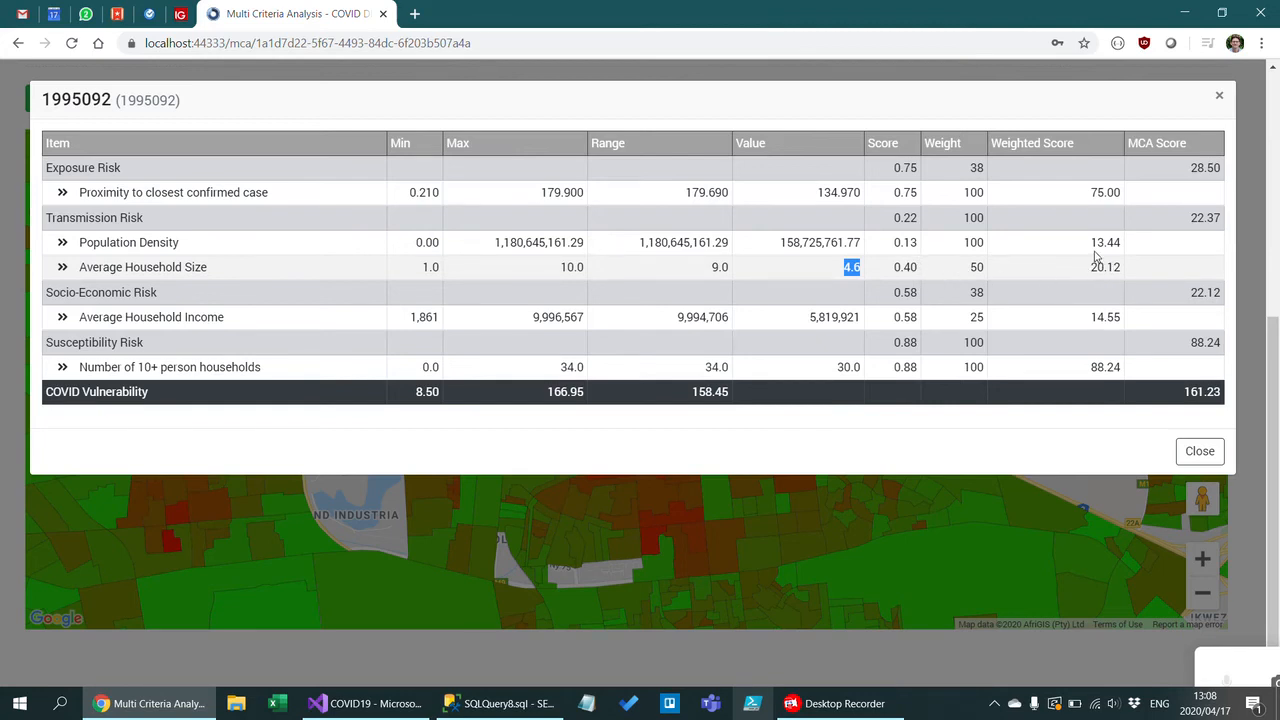
left_click_drag(1088, 243, 1123, 250)
left_click_drag(1191, 217, 1226, 220)
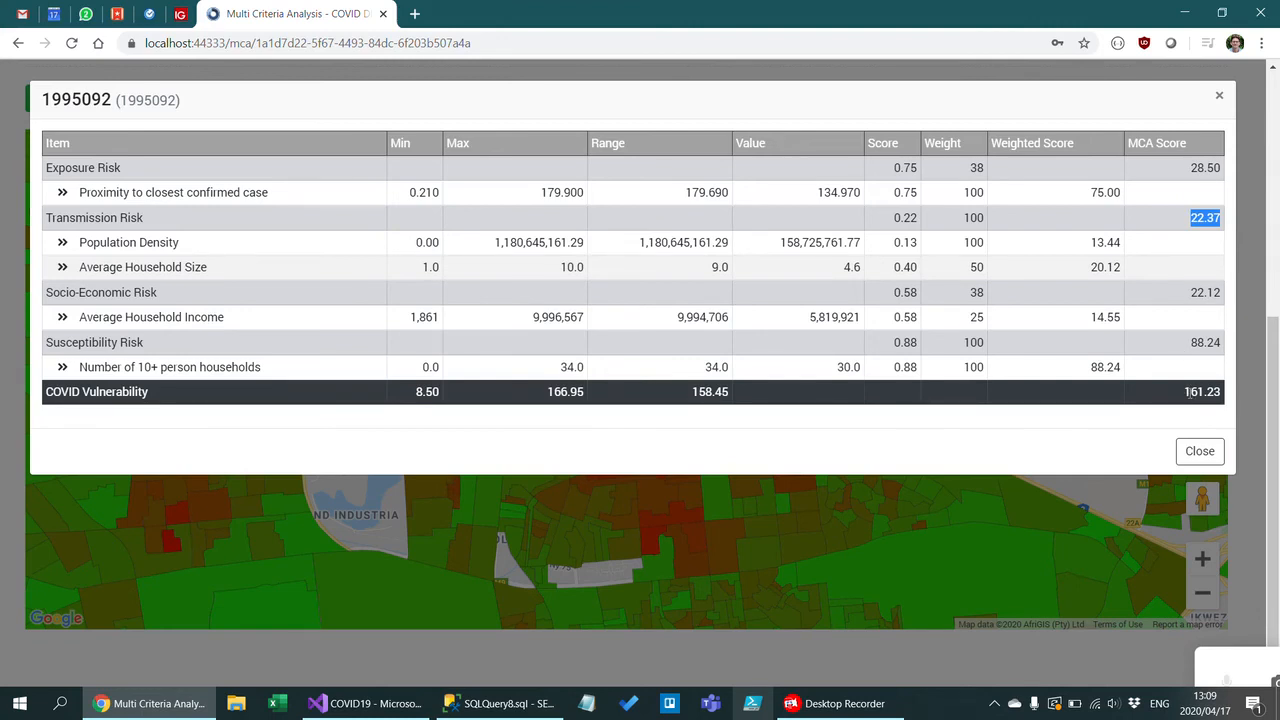
left_click(1200, 452)
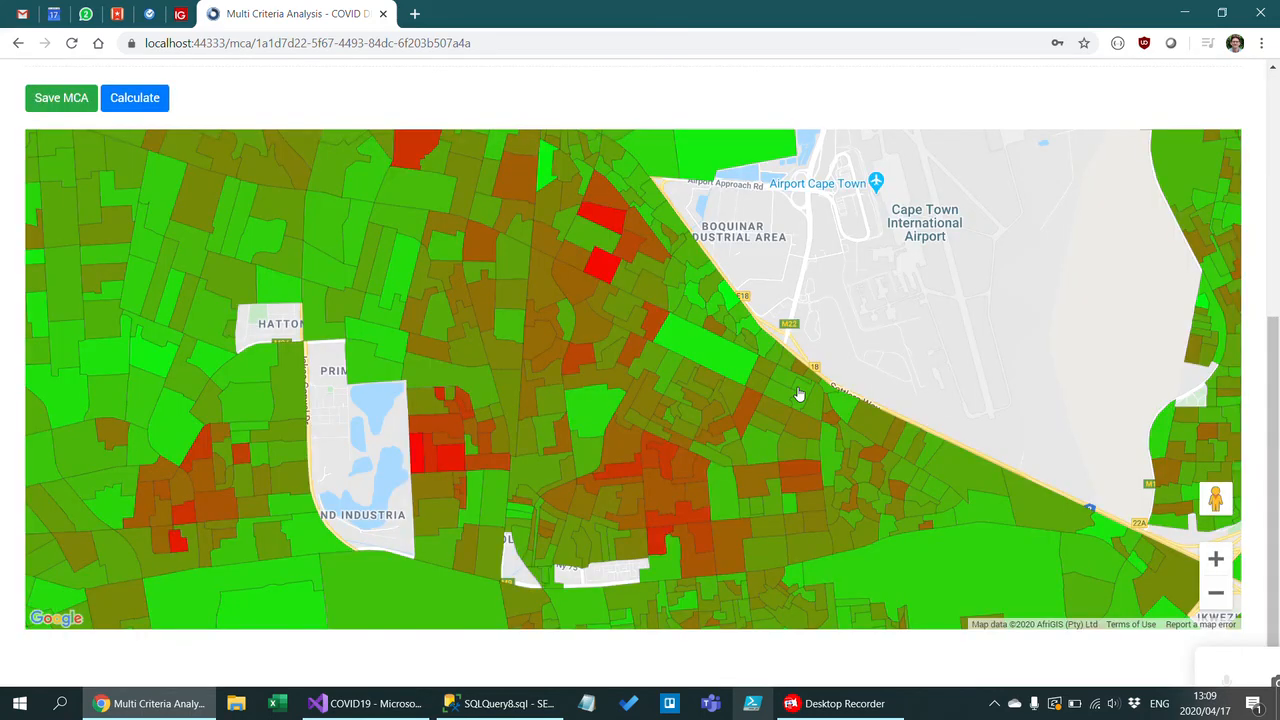
- Zoom the map out to view the wider Cape Town area
scroll(799, 394, "down", 2)
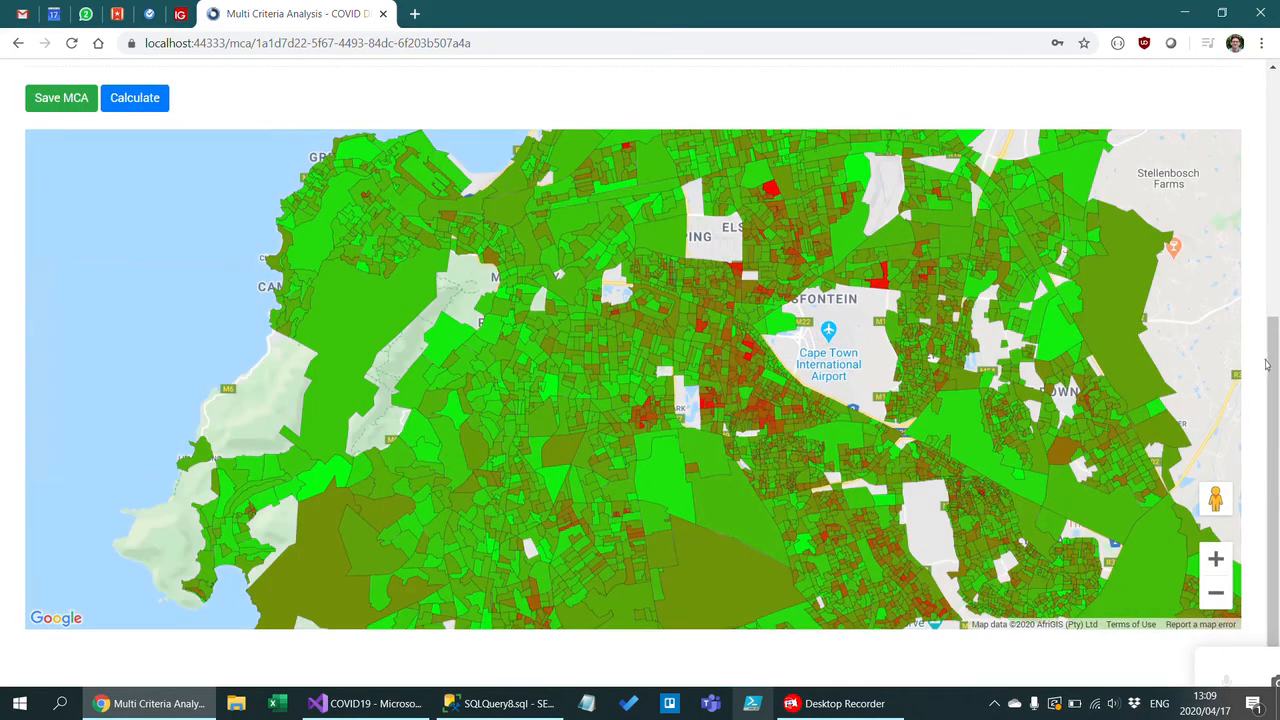
left_click_drag(1266, 365, 1271, 325)
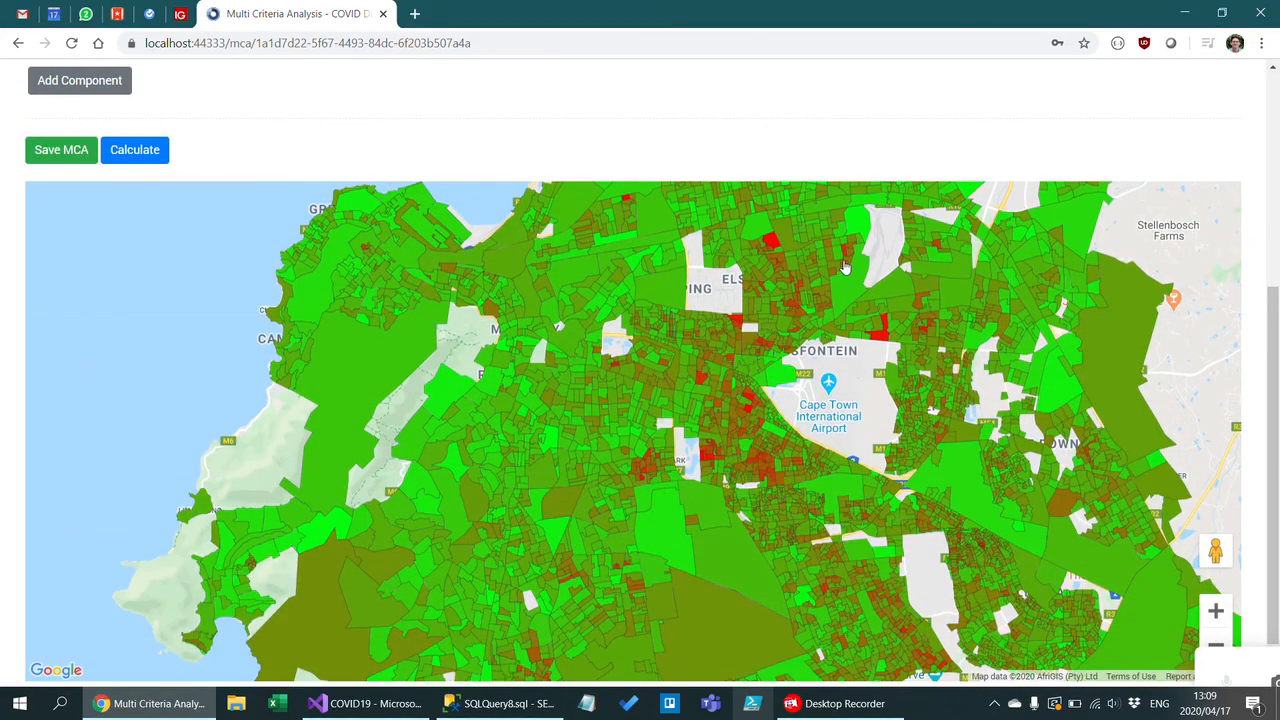